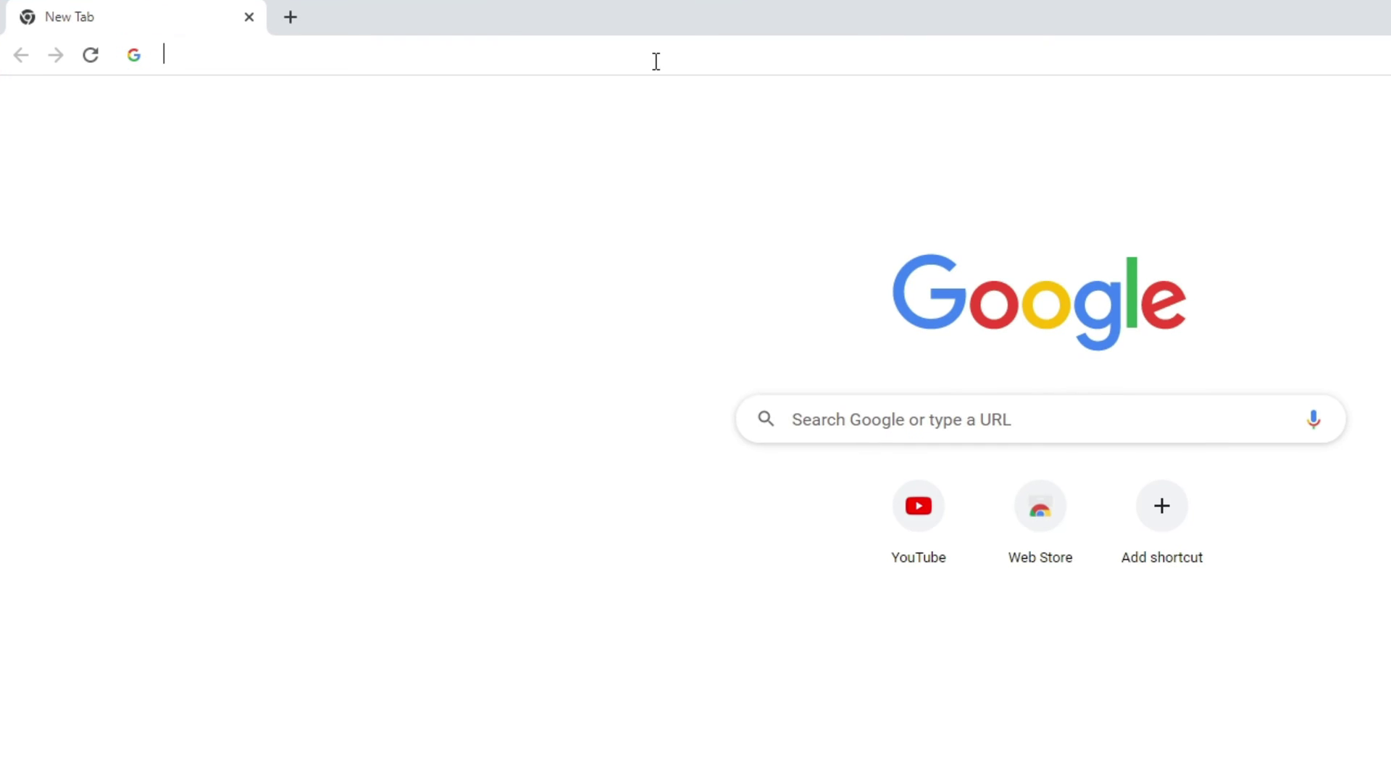
- Google 'dell optiplex 7040 drivers' and open the Dell US 'Support for OptiPlex 7040' result
click(655, 61)
text(dell op)
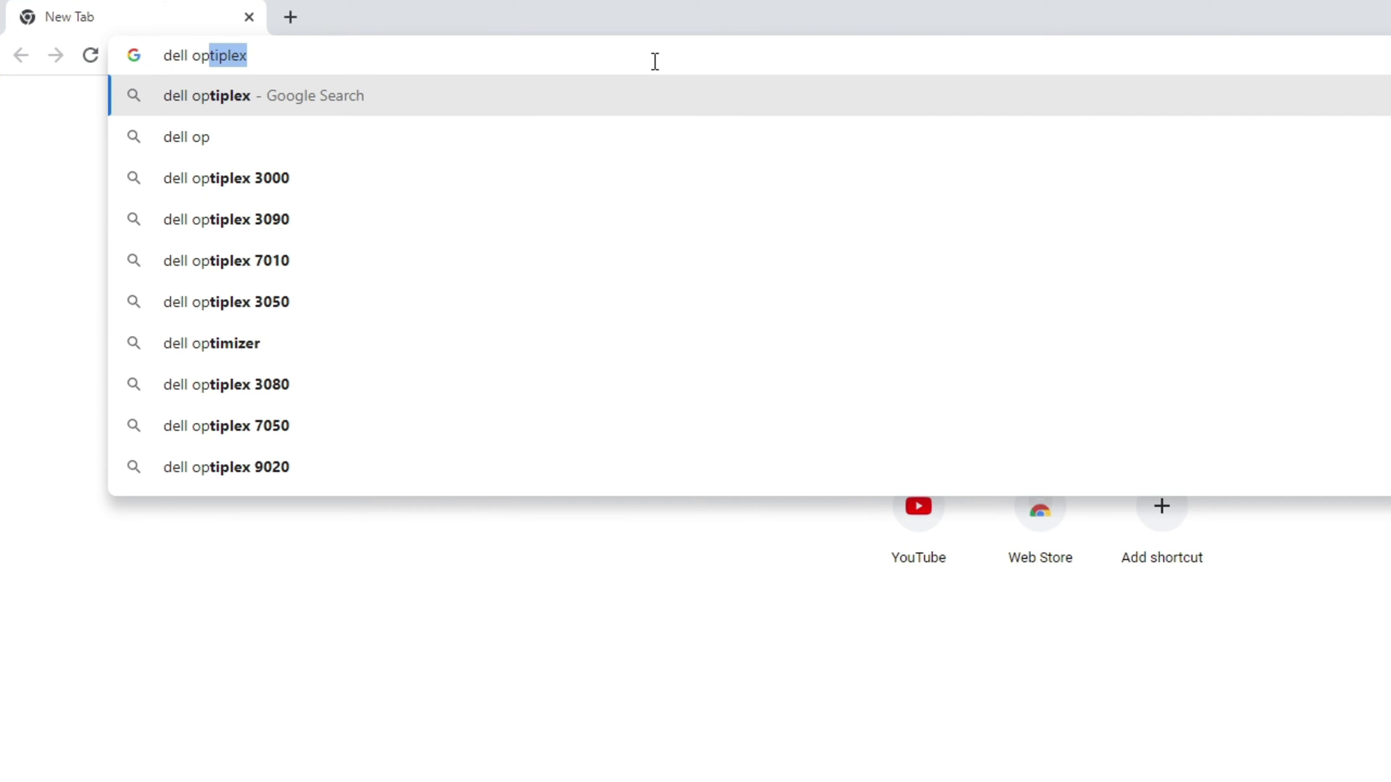
text(tiplex 7040 drivers)
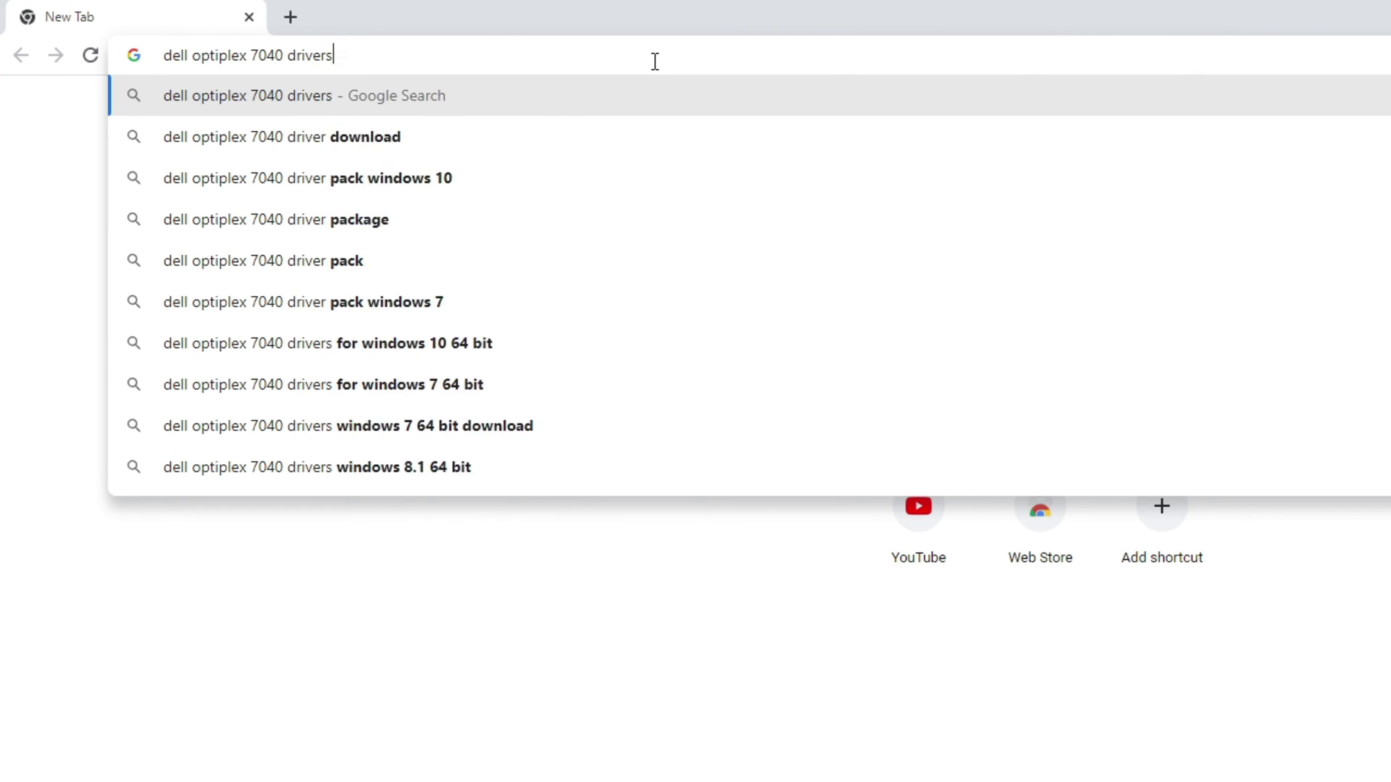
key(Return)
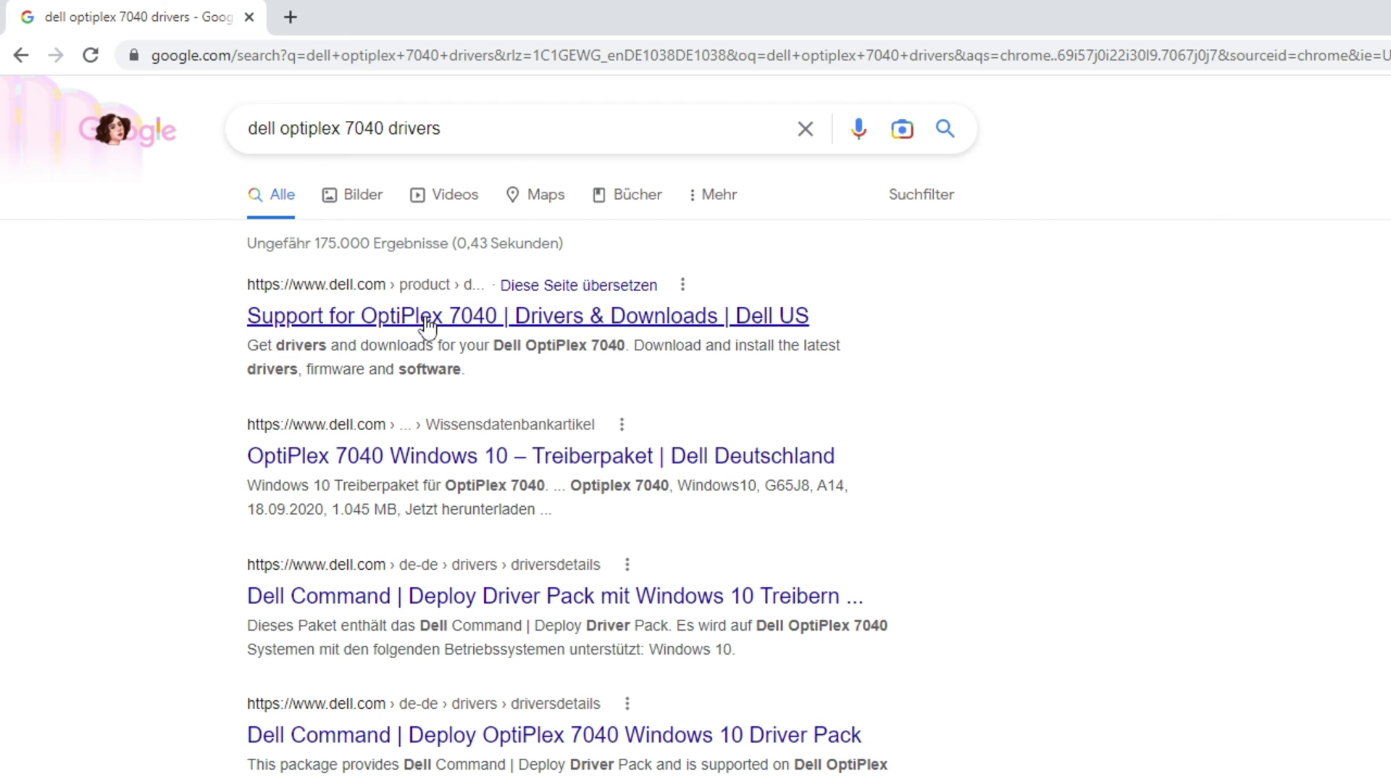
click(523, 313)
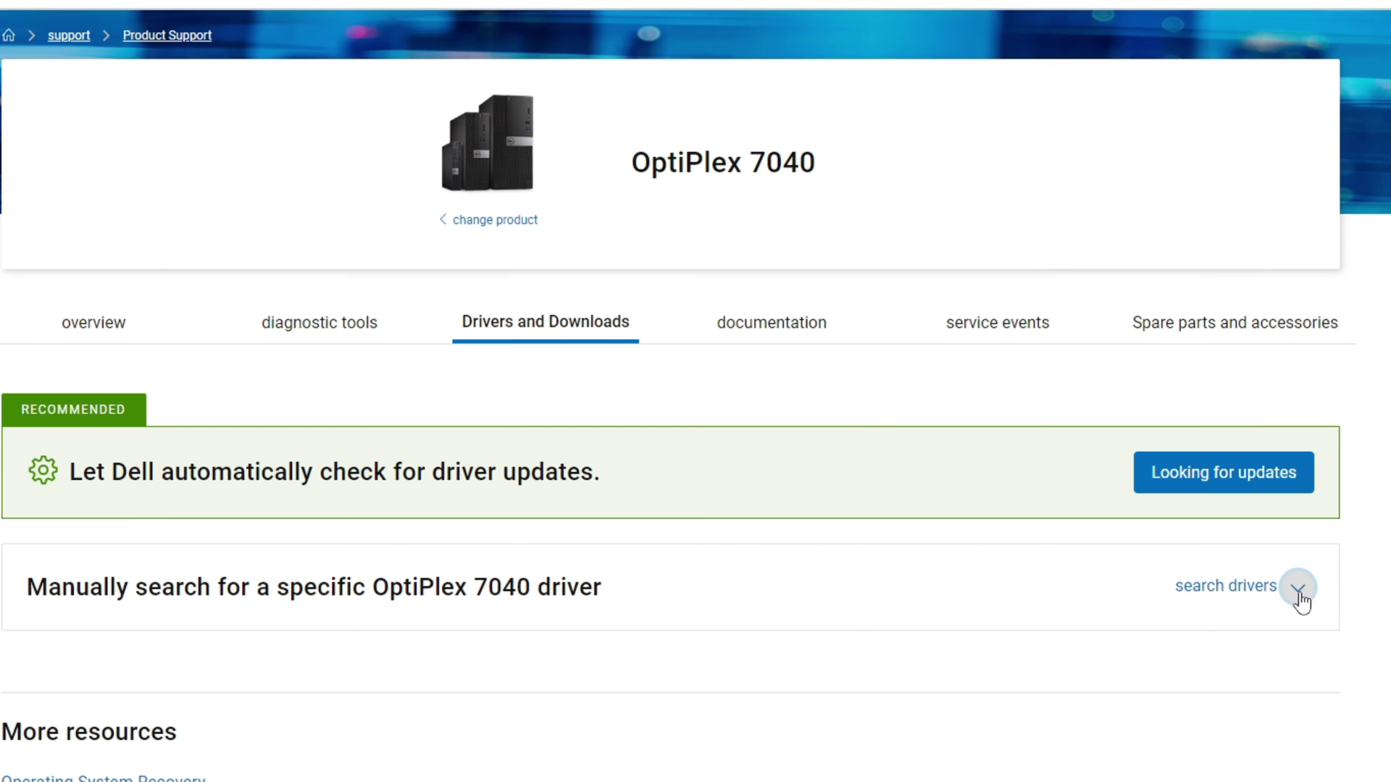
- Filter Dell drivers to the bios category and run the downloaded OptiPlex_7040_1.24.0.exe
click(1297, 583)
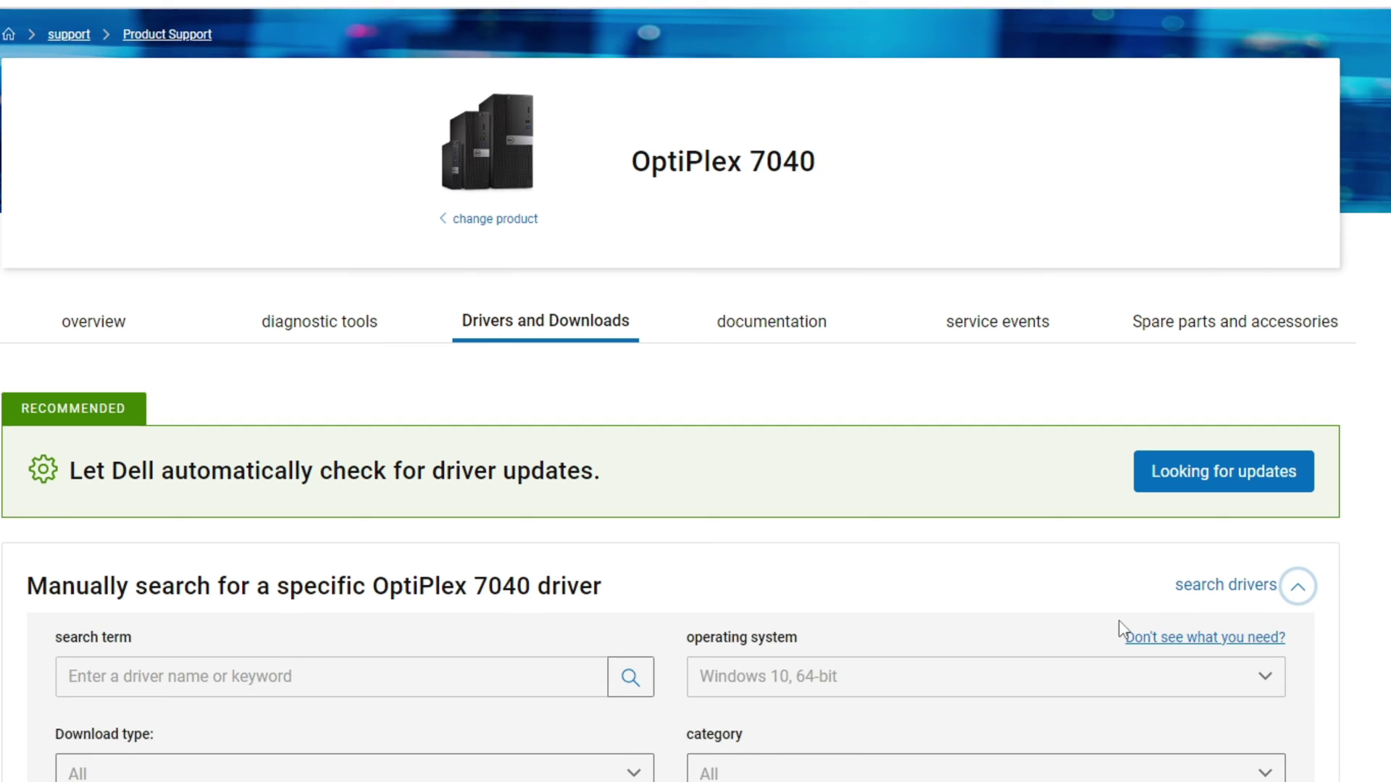
scroll(761, 693, down, 1)
click(761, 685)
click(709, 565)
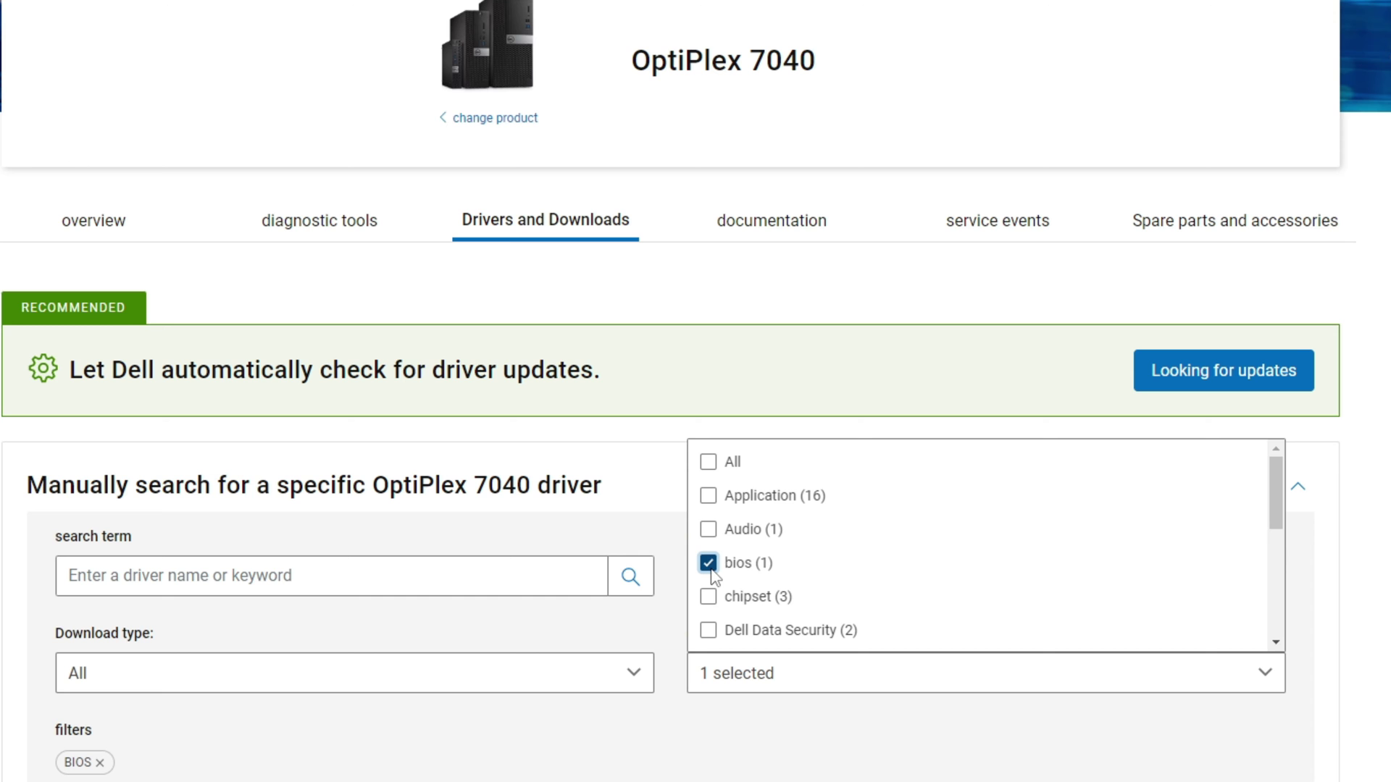
click(641, 607)
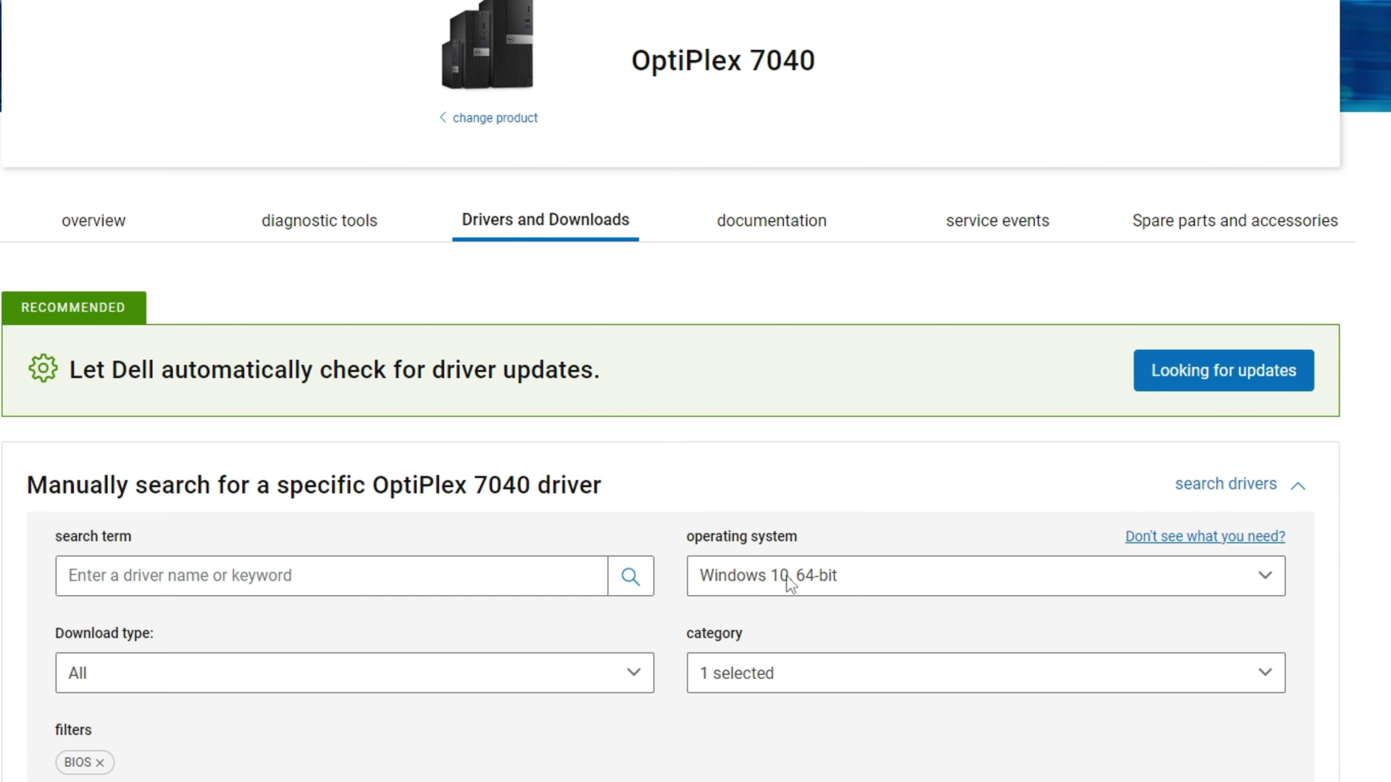
scroll(1180, 656, down, 5)
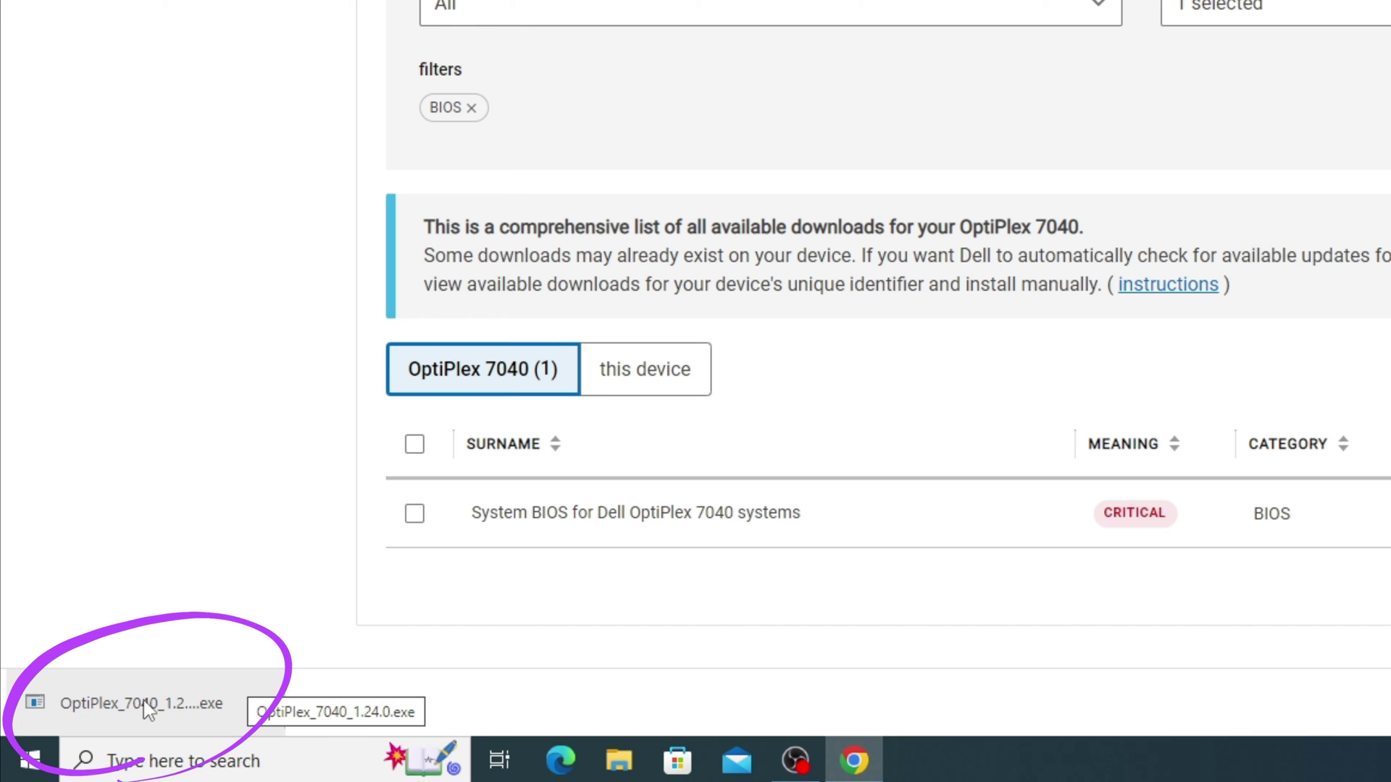
click(149, 704)
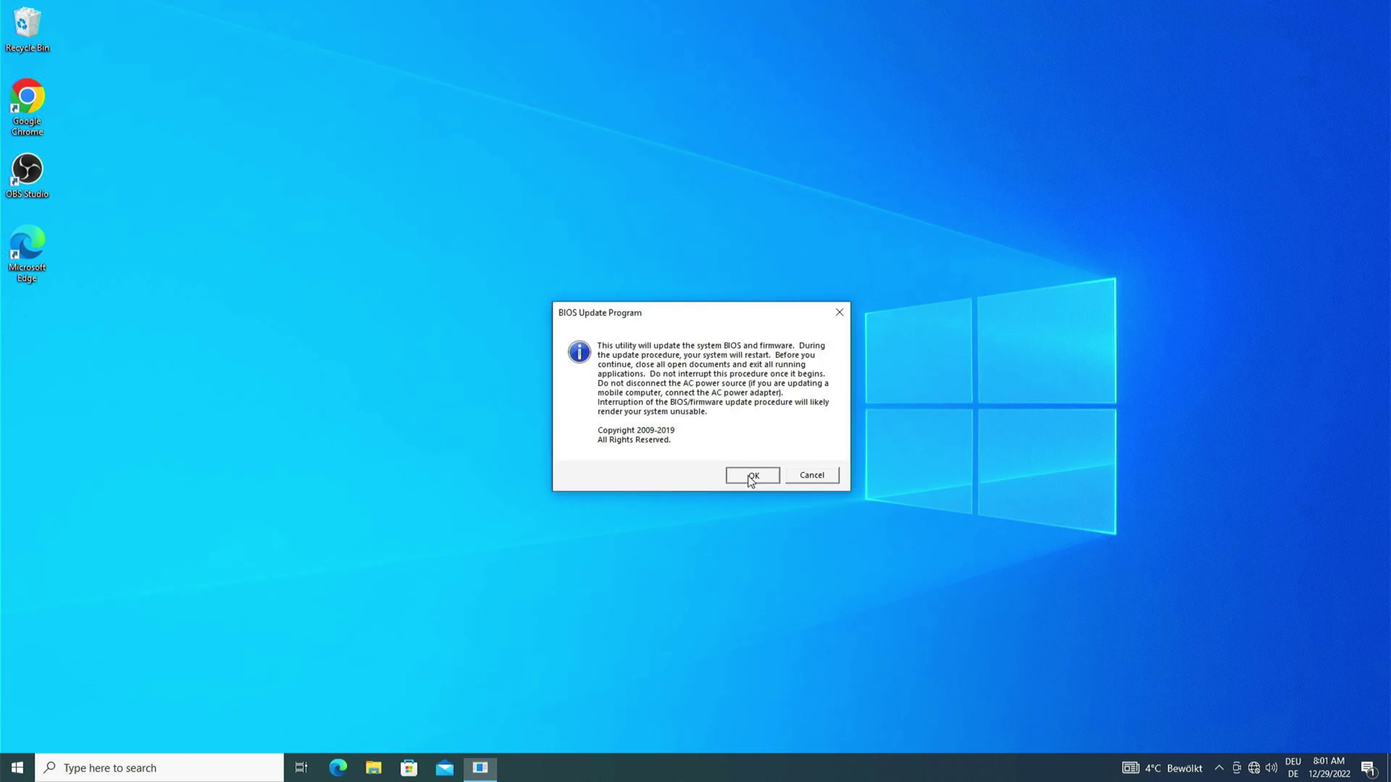
- Confirm the BIOS Update Program warning and let the flash reach 100% and reboot
click(811, 559)
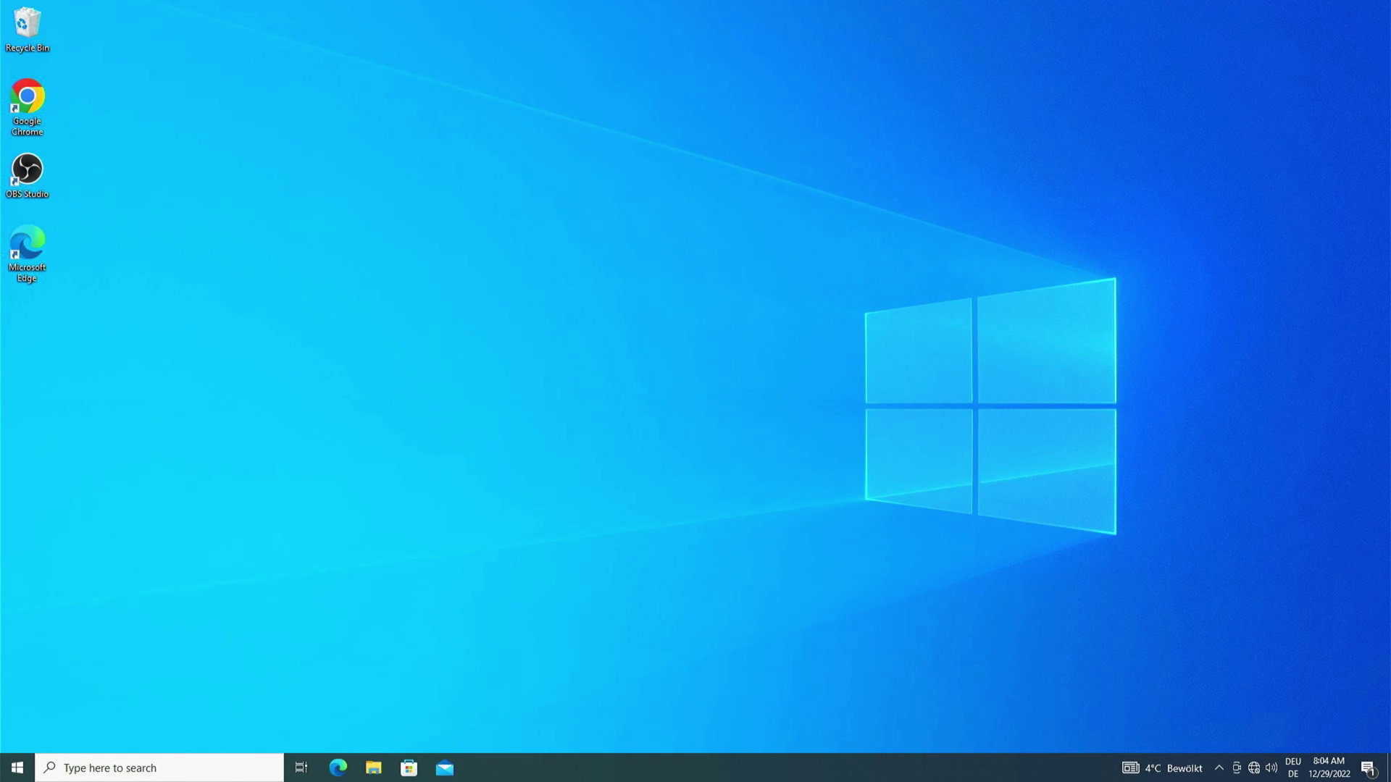
- Restart Windows from the Start menu's power options to reach the F12 boot menu
click(17, 768)
click(18, 736)
click(47, 701)
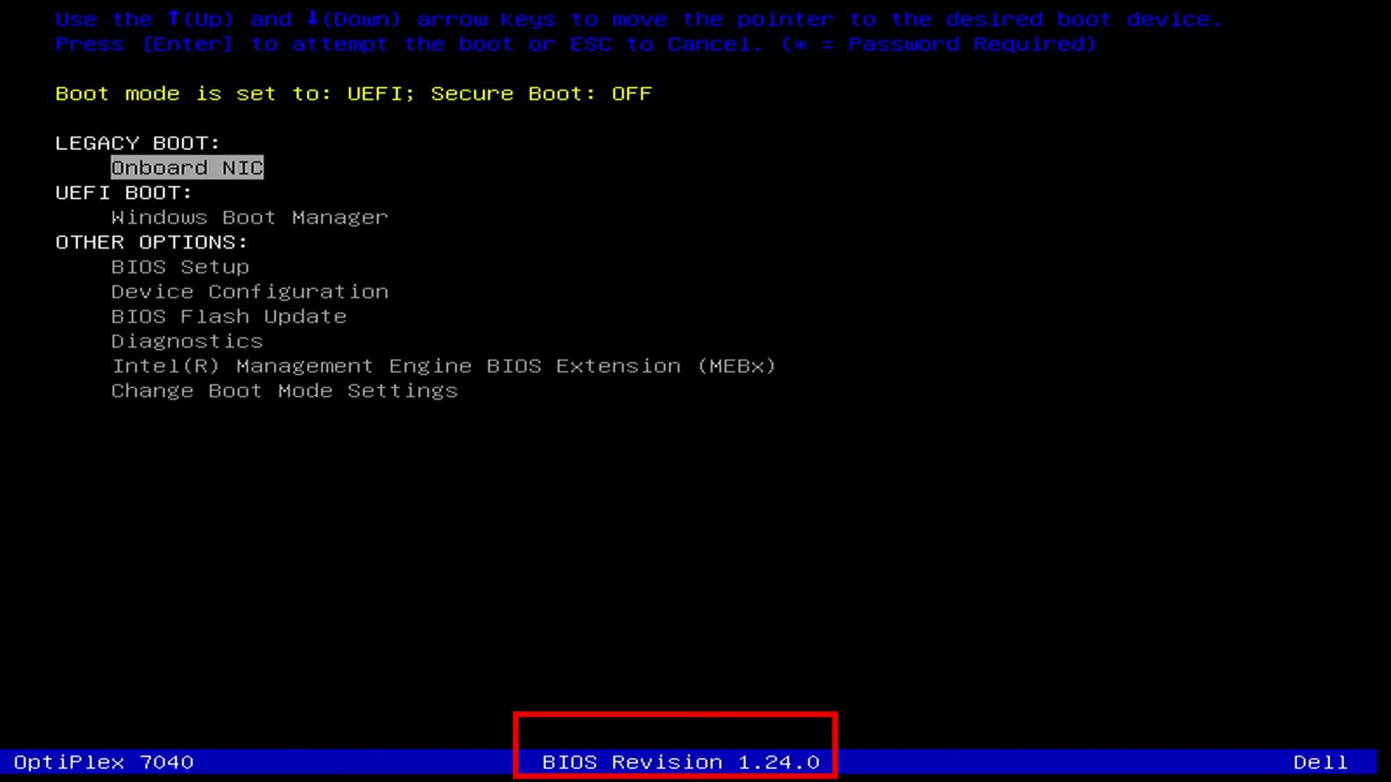
- Choose BIOS Setup from the boot menu to view System Information showing version 1.24.0
key(Down)
key(Down)
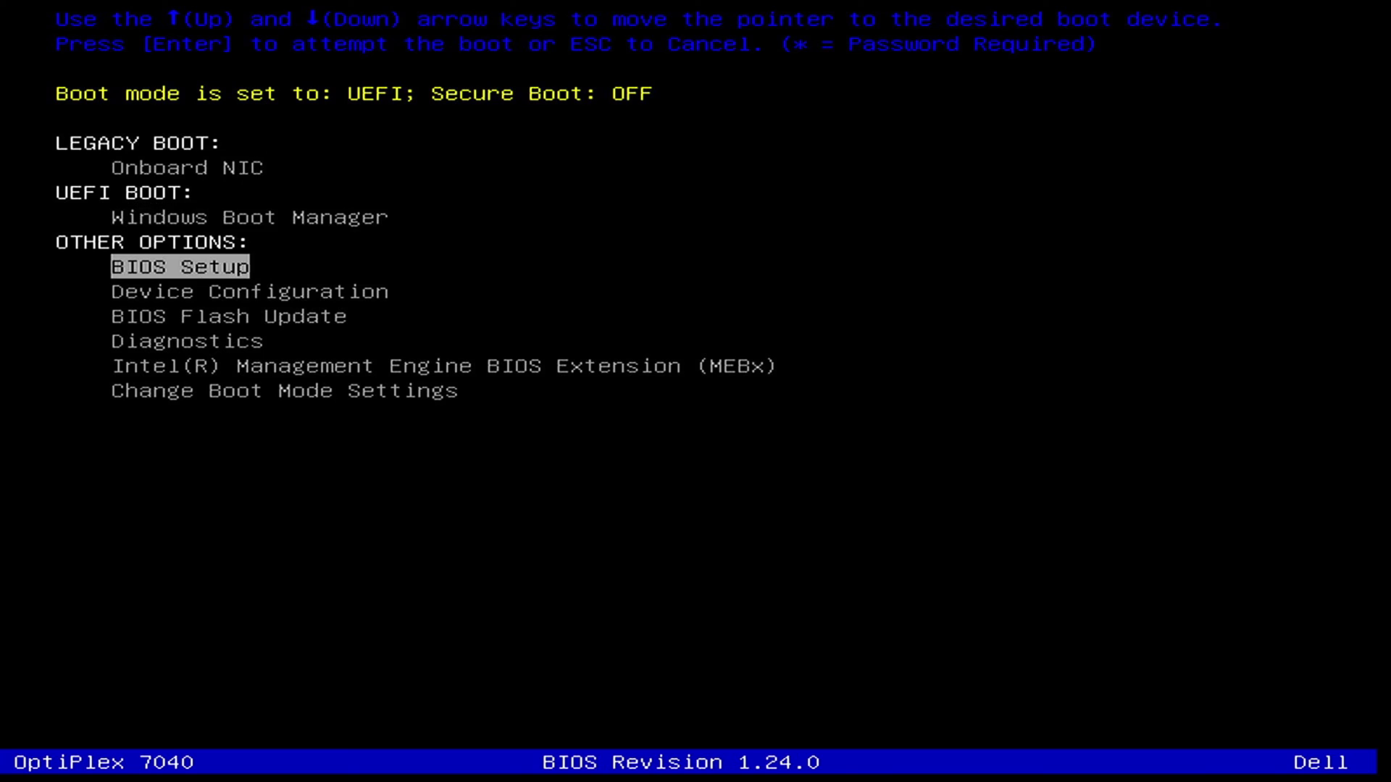
key(Return)
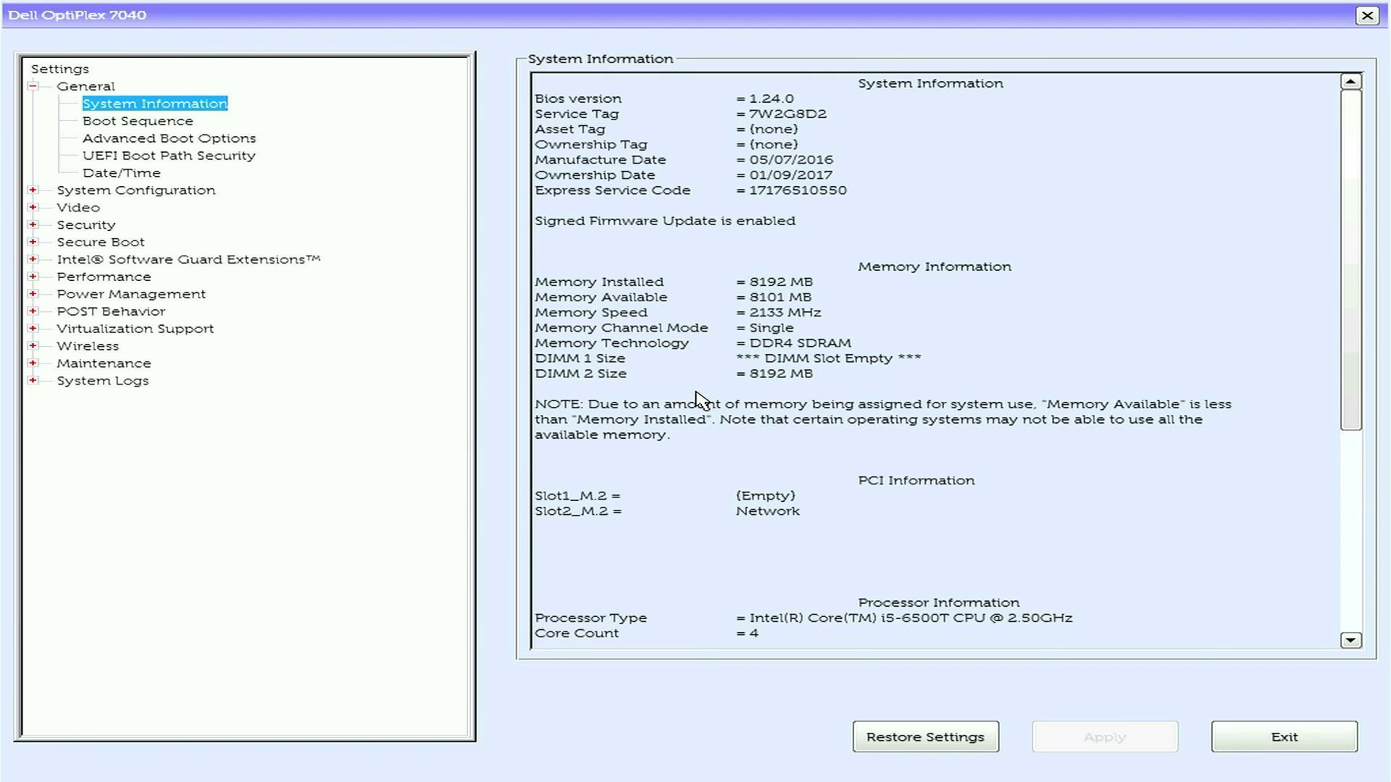
- Move past UEFI Boot Path Security to the General > Date/Time page in BIOS Setup
key(Down)
key(Down)
key(Down)
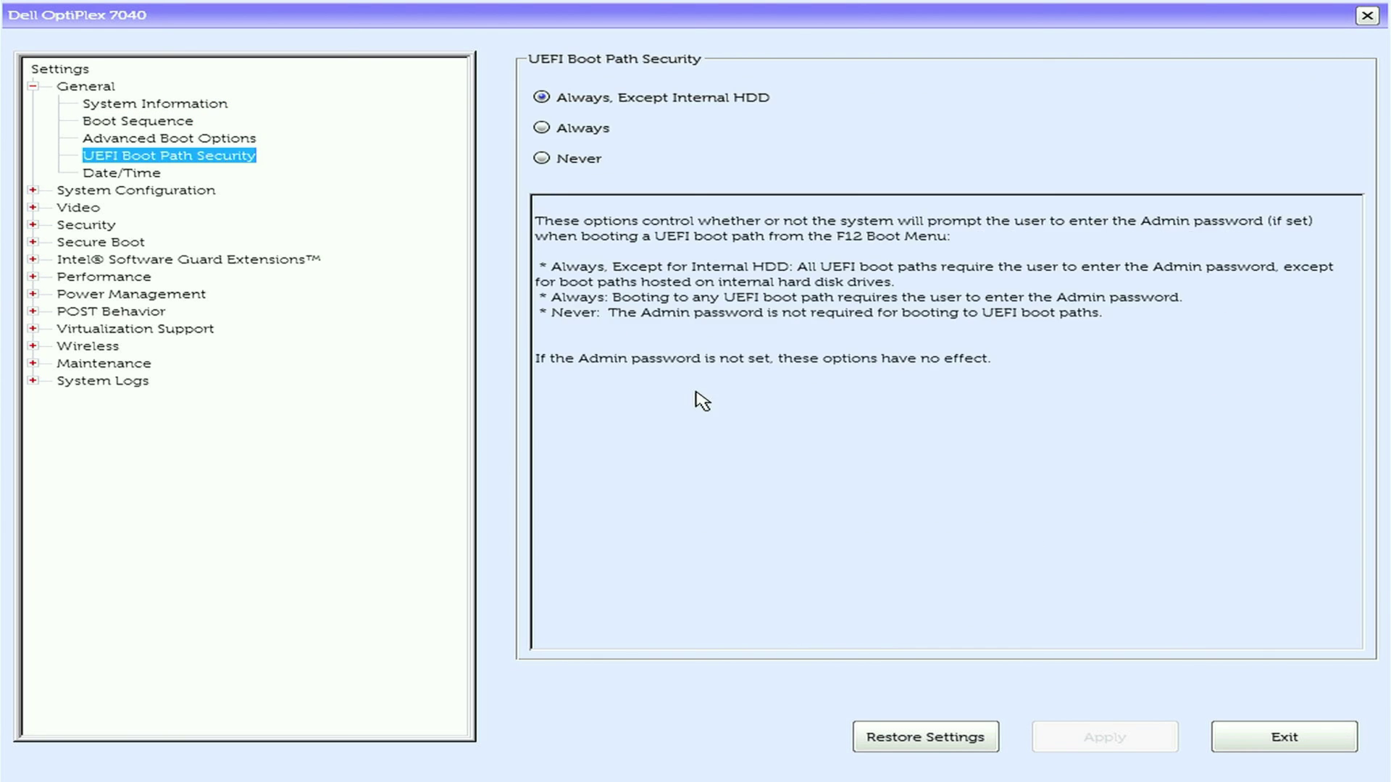
key(Down)
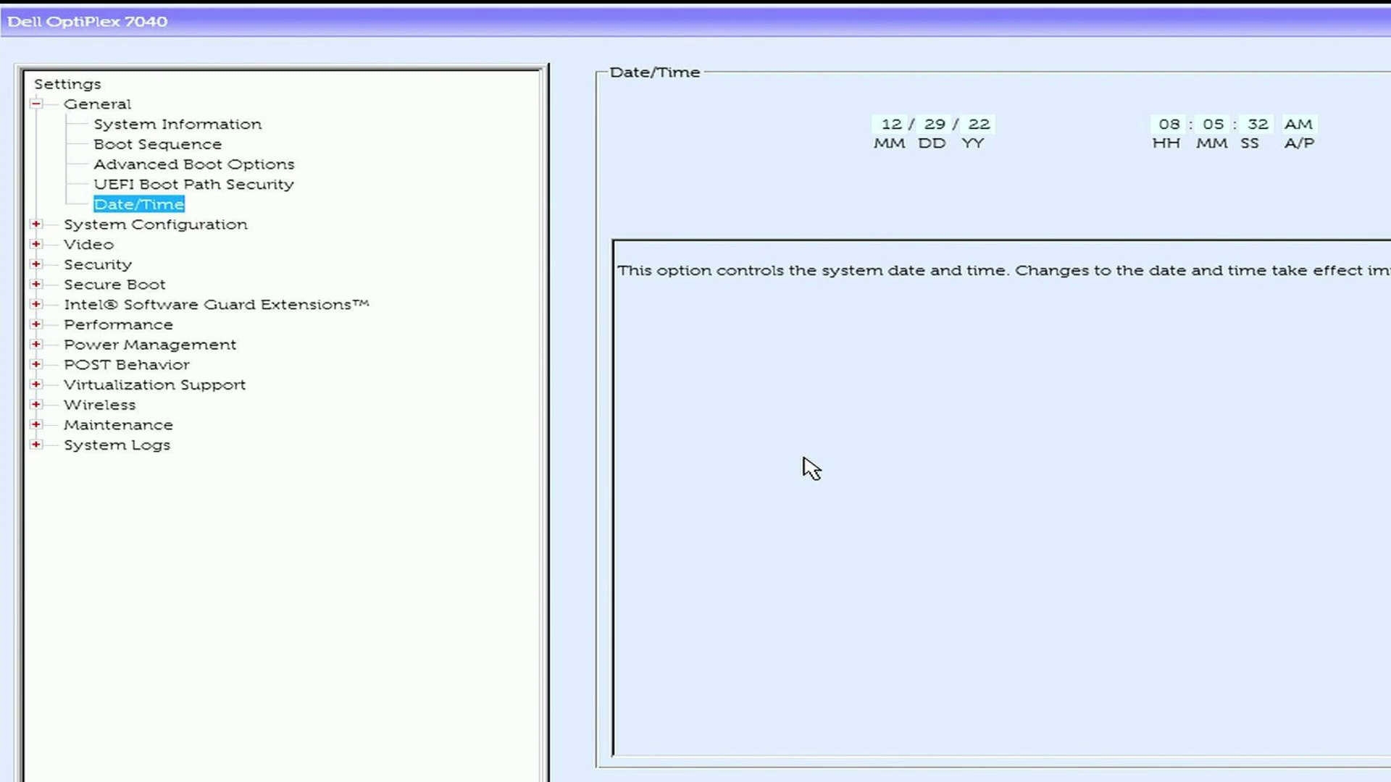